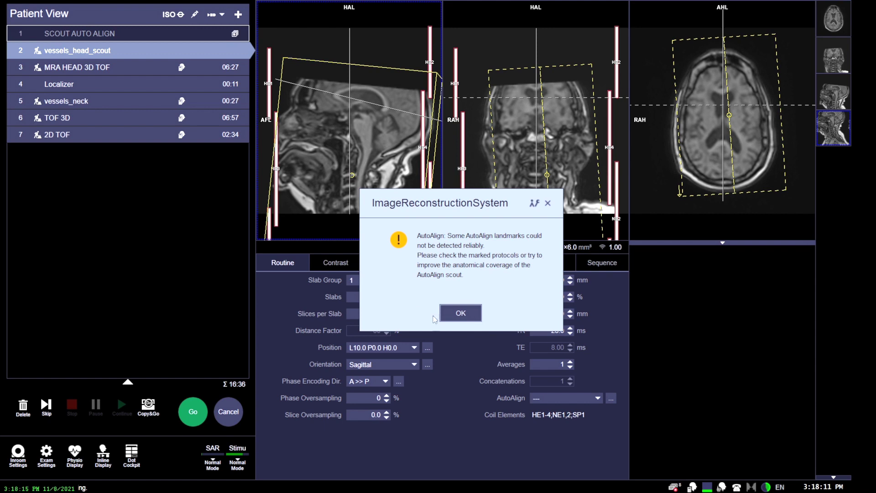
- Dismiss the AutoAlign warning, shift and tilt the vessels_head_scout slab to R1.1 A4.1 H81.3, and start it
{"action": "left_click", "coordinate": [461, 313]}
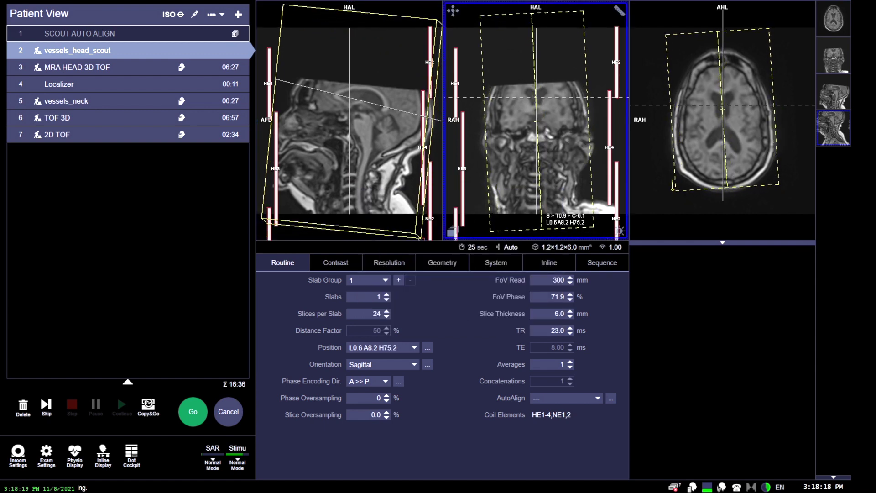
{"action": "left_click", "coordinate": [735, 185]}
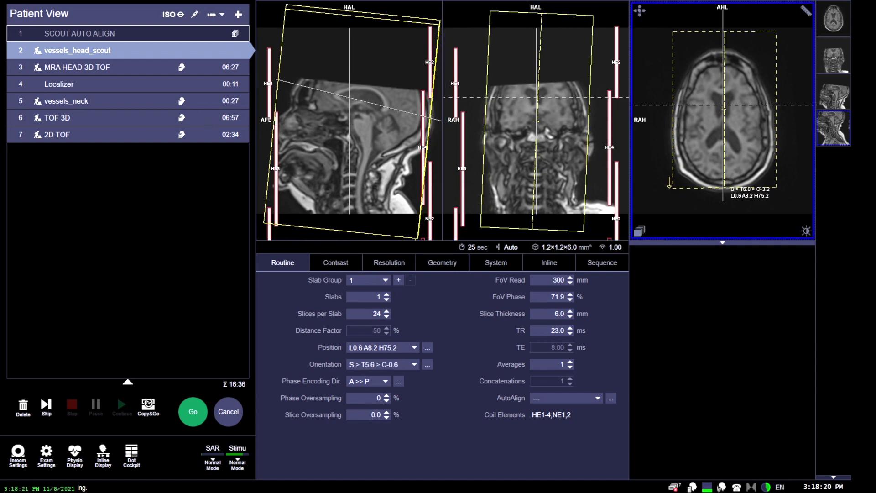
{"action": "left_click_drag", "start_coordinate": [722, 122], "coordinate": [720, 125]}
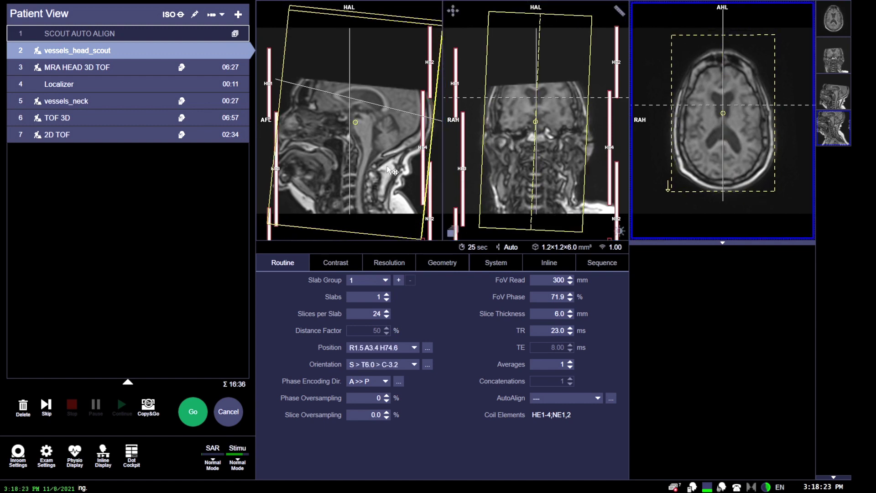
{"action": "left_click_drag", "start_coordinate": [355, 126], "coordinate": [355, 121]}
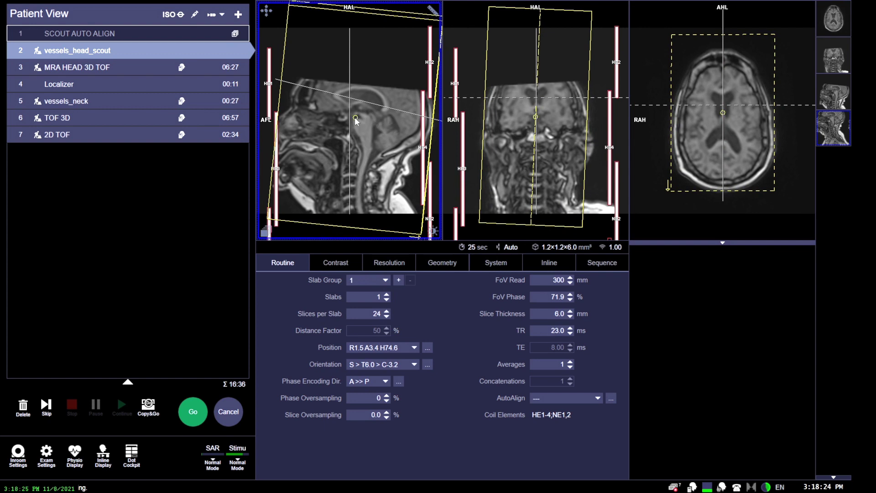
{"action": "mouse_move", "coordinate": [537, 222]}
{"action": "left_mouse_down"}
{"action": "mouse_move", "coordinate": [532, 215]}
{"action": "mouse_move", "coordinate": [534, 233]}
{"action": "left_mouse_up"}
{"action": "left_click", "coordinate": [193, 412]}
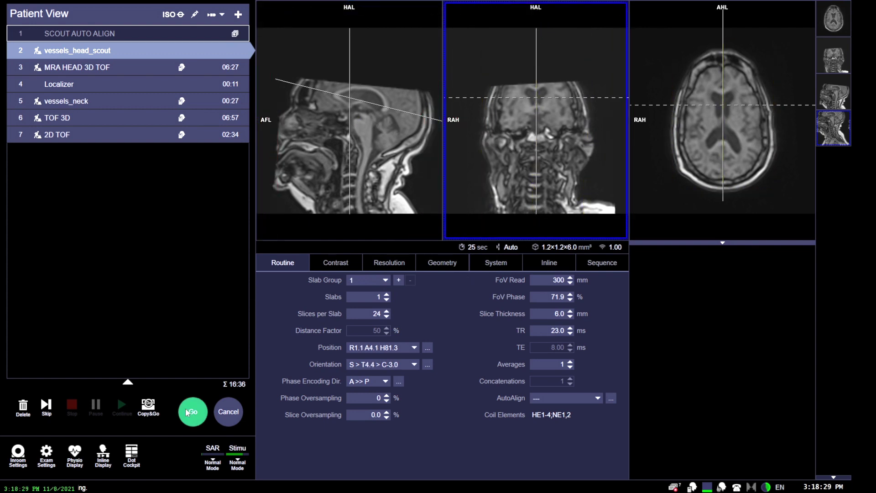
- Allow table movement, then move the TOF slab box over the brain and level it in coronal and axial views
{"action": "left_click", "coordinate": [392, 276]}
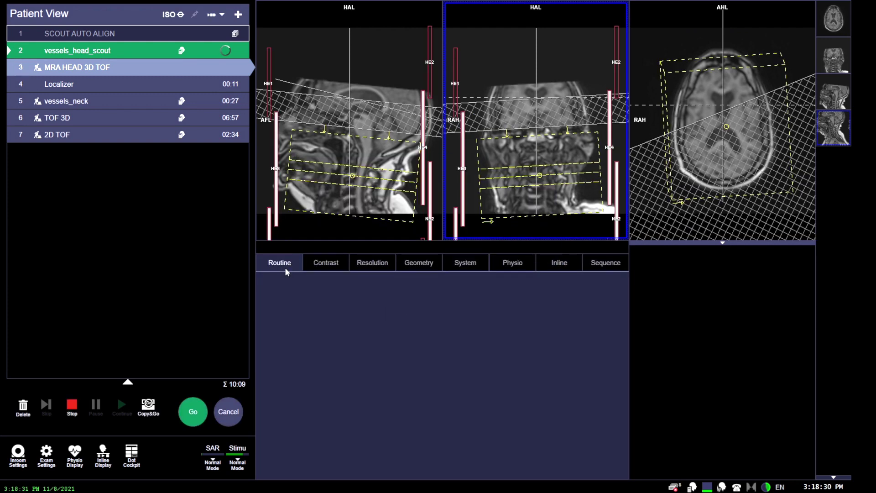
{"action": "left_click_drag", "start_coordinate": [353, 174], "coordinate": [386, 131]}
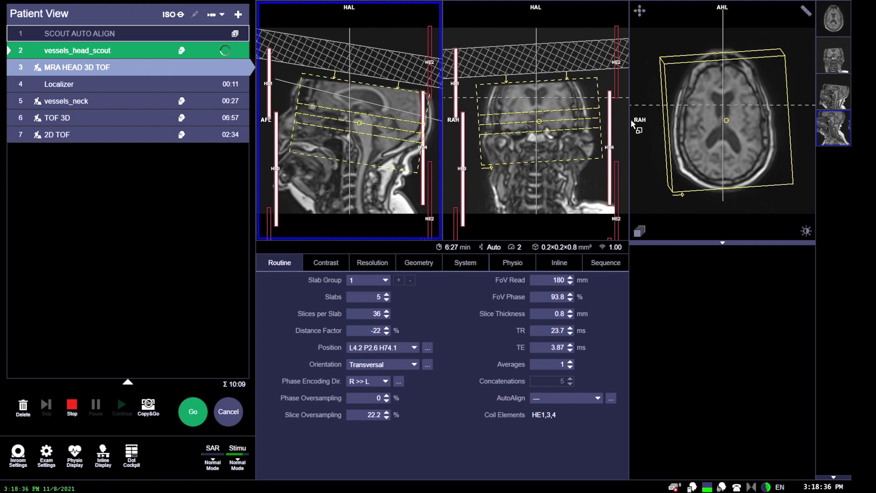
{"action": "left_click", "coordinate": [584, 119]}
{"action": "left_click_drag", "start_coordinate": [583, 119], "coordinate": [535, 123]}
{"action": "left_click", "coordinate": [724, 191]}
{"action": "left_click_drag", "start_coordinate": [748, 187], "coordinate": [745, 190]}
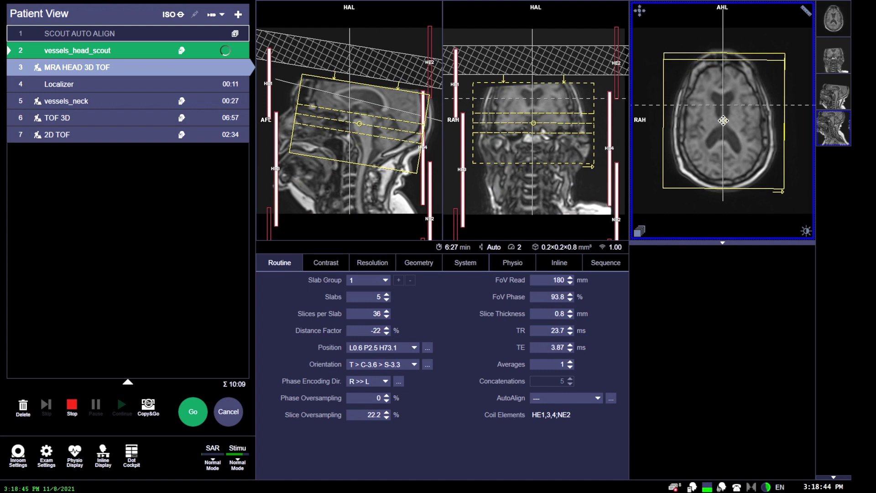
{"action": "left_click_drag", "start_coordinate": [720, 121], "coordinate": [720, 122]}
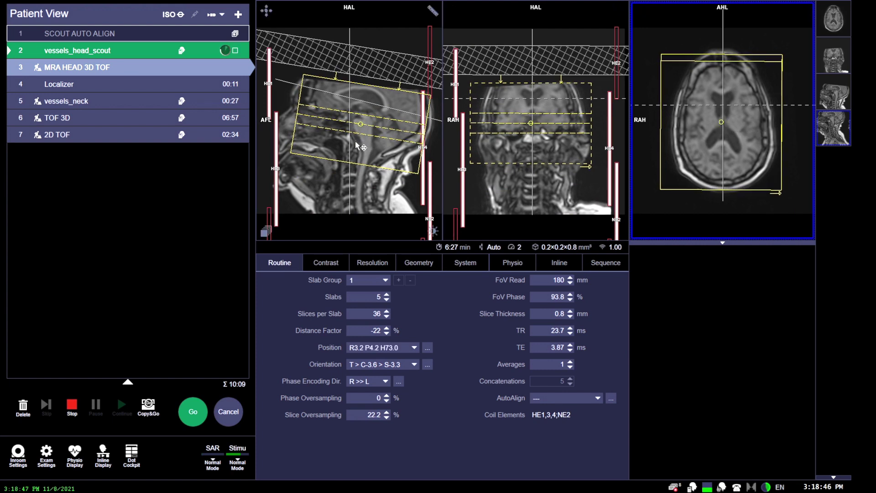
- Increase the TOF volume to 6 slabs and refine it to R1.5 P0.9 H67.0, tilted to the vessel scout
{"action": "left_click", "coordinate": [371, 231]}
{"action": "scroll", "coordinate": [371, 231], "scroll_direction": "down", "scroll_amount": 3}
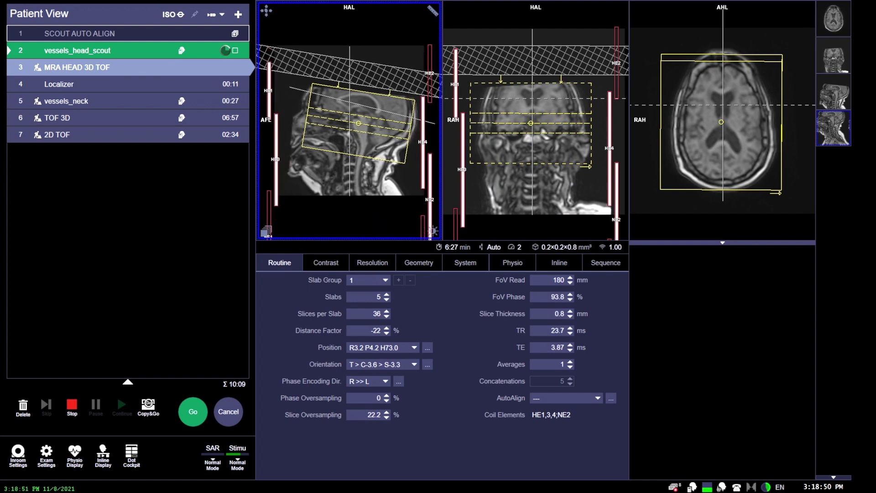
{"action": "left_click_drag", "start_coordinate": [359, 122], "coordinate": [402, 131]}
{"action": "left_click", "coordinate": [386, 294]}
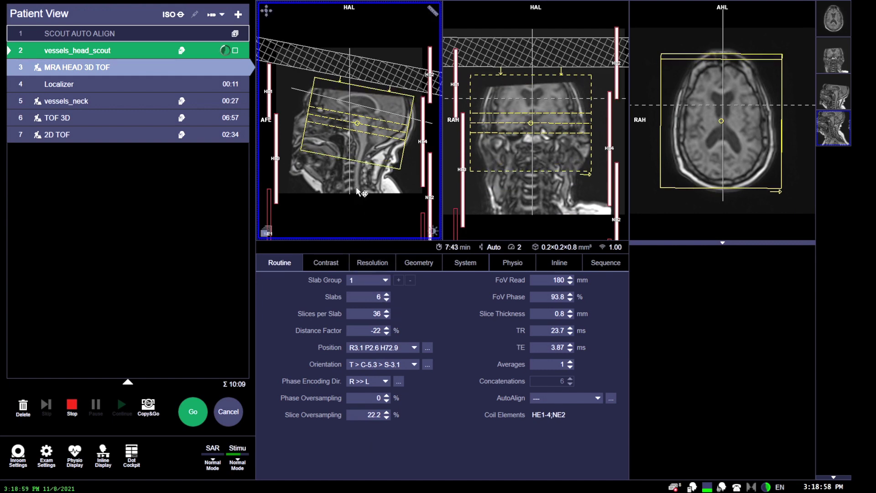
{"action": "left_click_drag", "start_coordinate": [358, 124], "coordinate": [357, 126]}
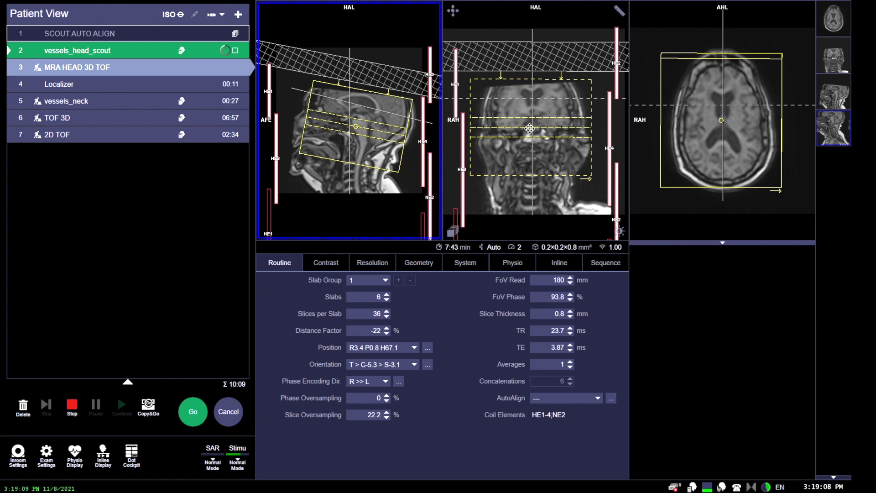
{"action": "left_click_drag", "start_coordinate": [531, 128], "coordinate": [531, 130]}
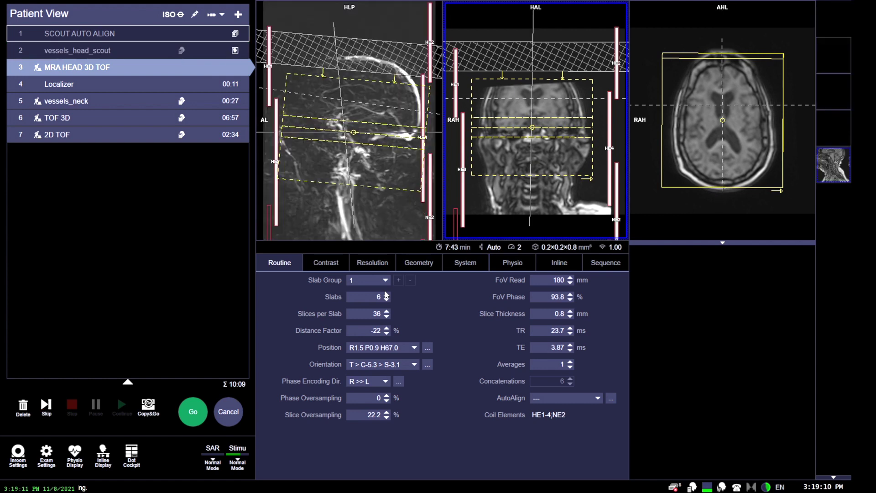
{"action": "left_click", "coordinate": [373, 237]}
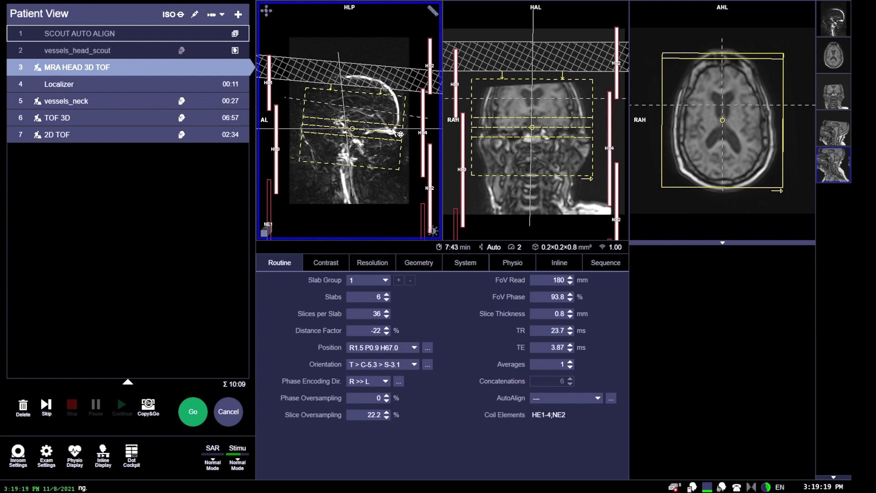
{"action": "left_click_drag", "start_coordinate": [393, 132], "coordinate": [397, 138]}
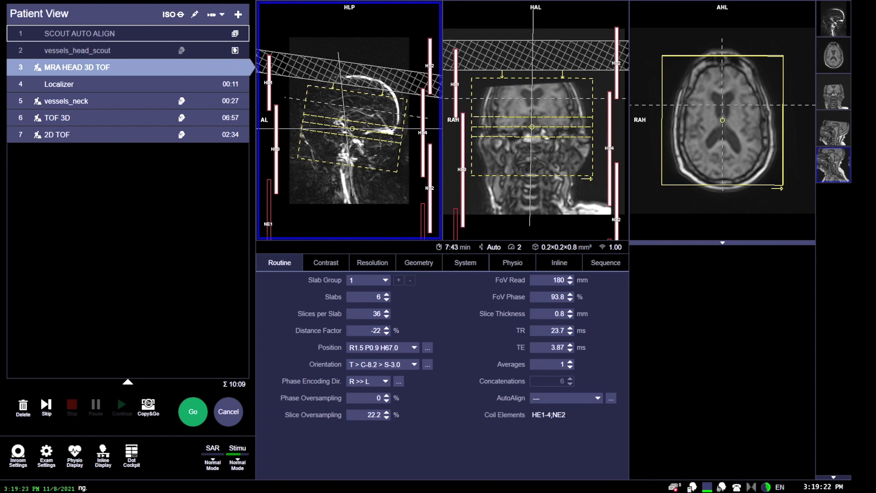
- Start the MRA HEAD 3D TOF scan, load scout series 1–3 into the viewports, and dismiss the warning
{"action": "left_click", "coordinate": [193, 411]}
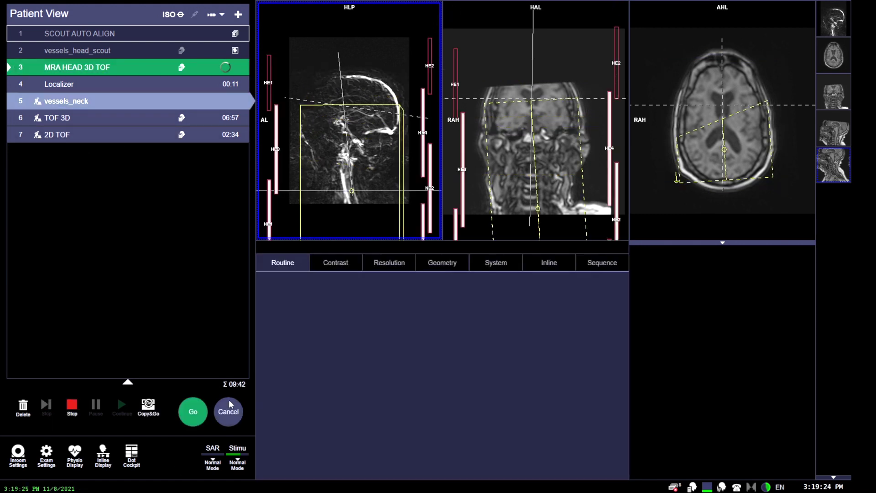
{"action": "left_click", "coordinate": [235, 33]}
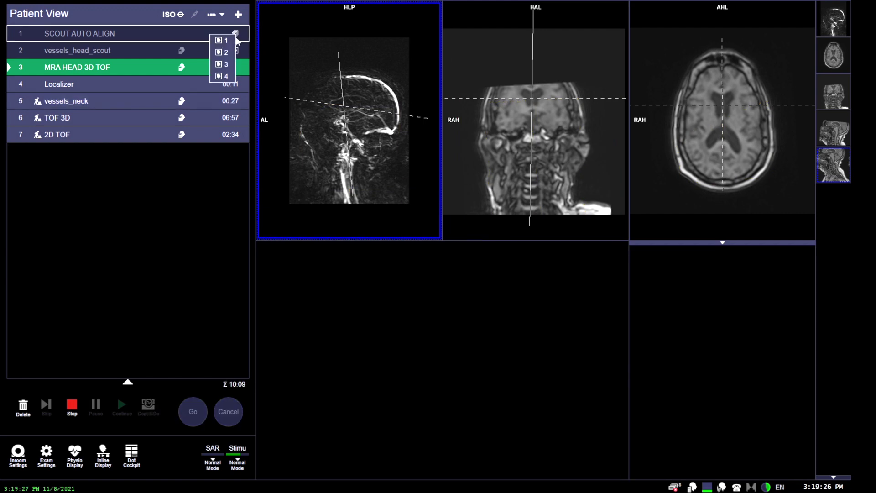
{"action": "left_click_drag", "start_coordinate": [228, 40], "coordinate": [550, 155]}
{"action": "left_click_drag", "start_coordinate": [228, 52], "coordinate": [736, 87]}
{"action": "left_click_drag", "start_coordinate": [222, 64], "coordinate": [721, 114]}
{"action": "left_click", "coordinate": [403, 296]}
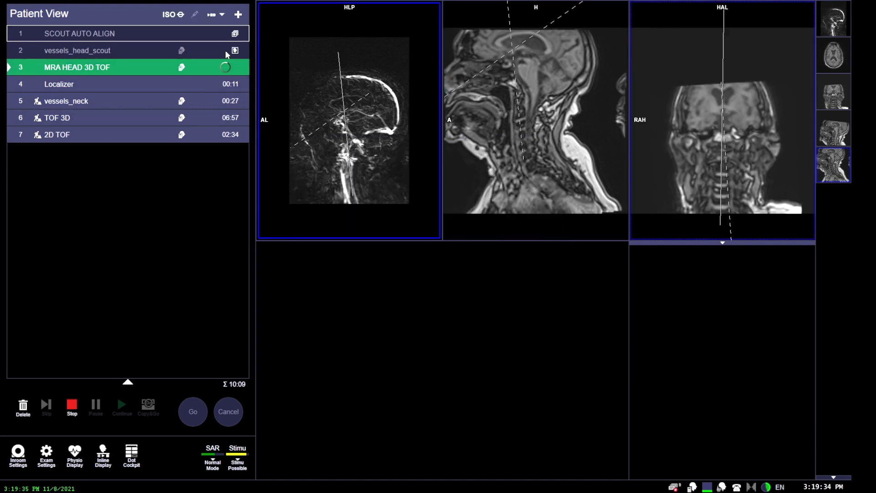
- Open the Localizer protocol and move its field of view lower over the neck in the sagittal view
{"action": "left_click", "coordinate": [105, 88]}
{"action": "double_click", "coordinate": [132, 89]}
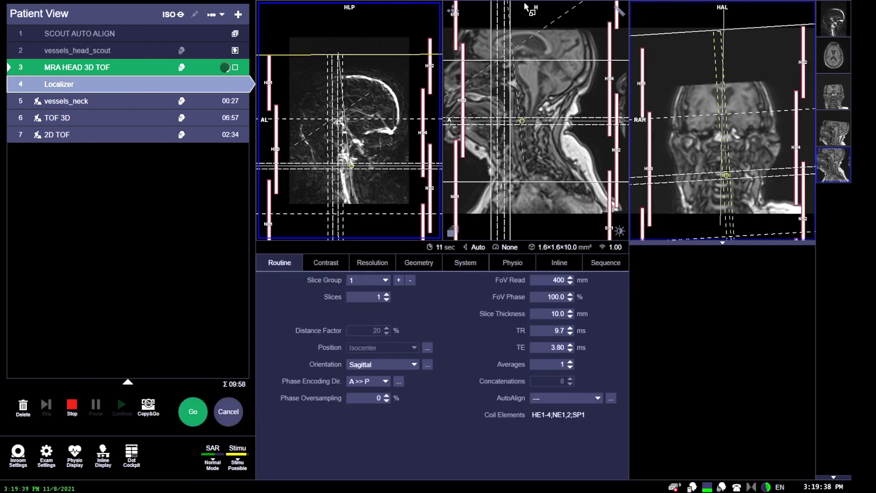
{"action": "mouse_move", "coordinate": [402, 19]}
{"action": "left_click", "coordinate": [548, 237]}
{"action": "scroll", "coordinate": [532, 122], "scroll_direction": "down", "scroll_amount": 5}
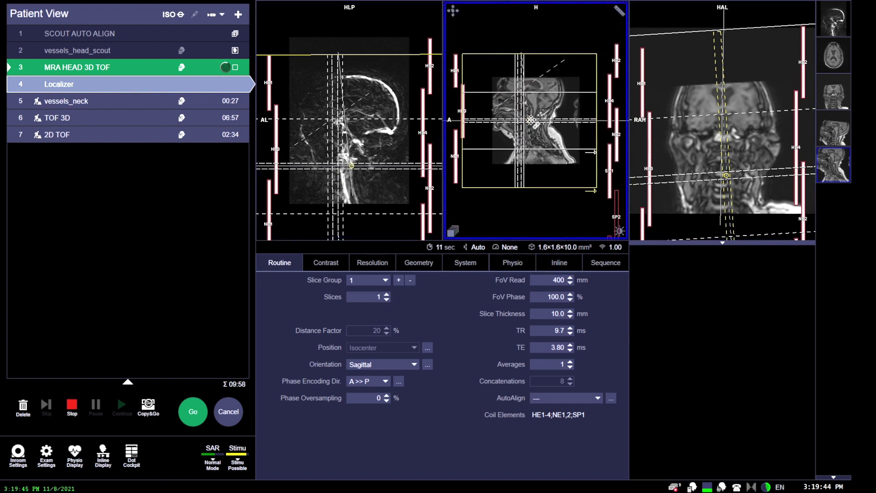
{"action": "left_click_drag", "start_coordinate": [531, 122], "coordinate": [533, 150]}
- Rotate the Localizer field of view upright in the coronal view, shift the third slice group back, and queue it
{"action": "left_click", "coordinate": [708, 238]}
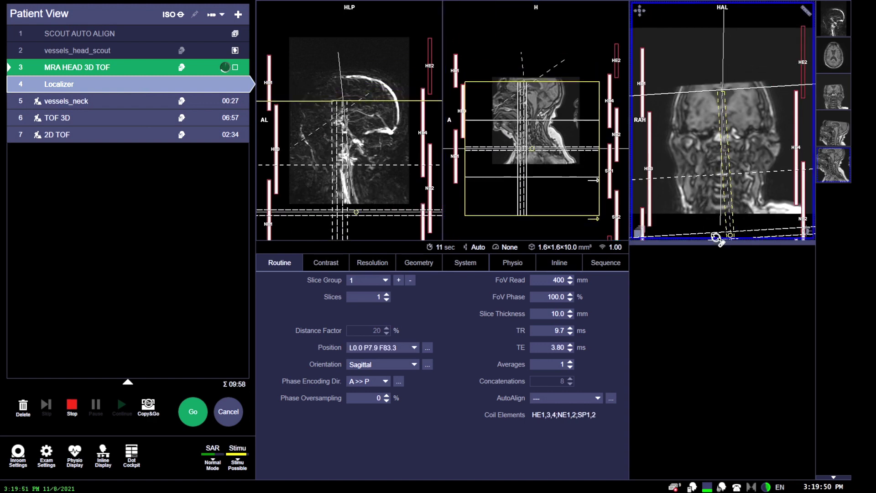
{"action": "left_click_drag", "start_coordinate": [763, 9], "coordinate": [776, 137]}
{"action": "mouse_move", "coordinate": [771, 170]}
{"action": "left_mouse_down"}
{"action": "mouse_move", "coordinate": [724, 172]}
{"action": "mouse_move", "coordinate": [777, 172]}
{"action": "left_mouse_up"}
{"action": "left_click", "coordinate": [727, 171]}
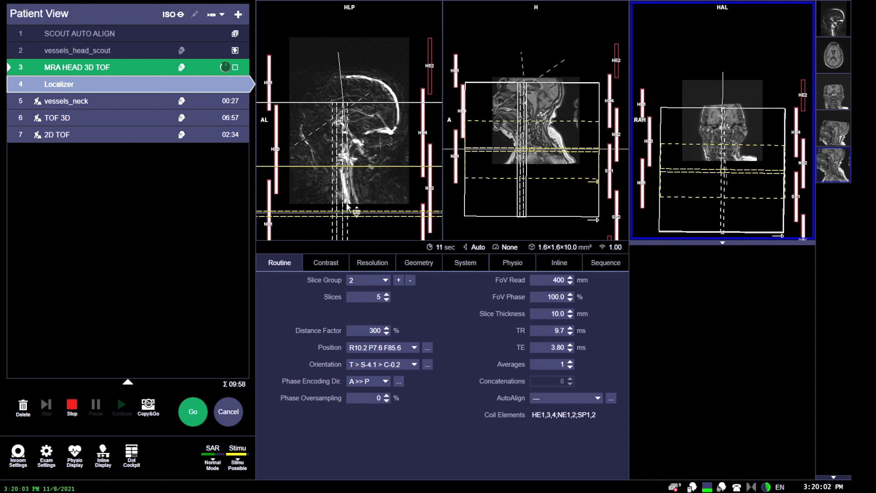
{"action": "left_click", "coordinate": [340, 230]}
{"action": "left_click_drag", "start_coordinate": [340, 217], "coordinate": [348, 217]}
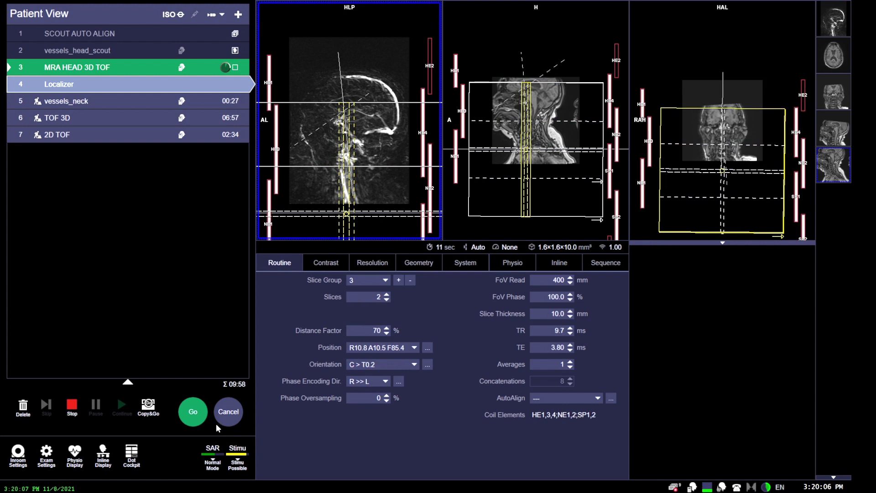
{"action": "left_click", "coordinate": [193, 411]}
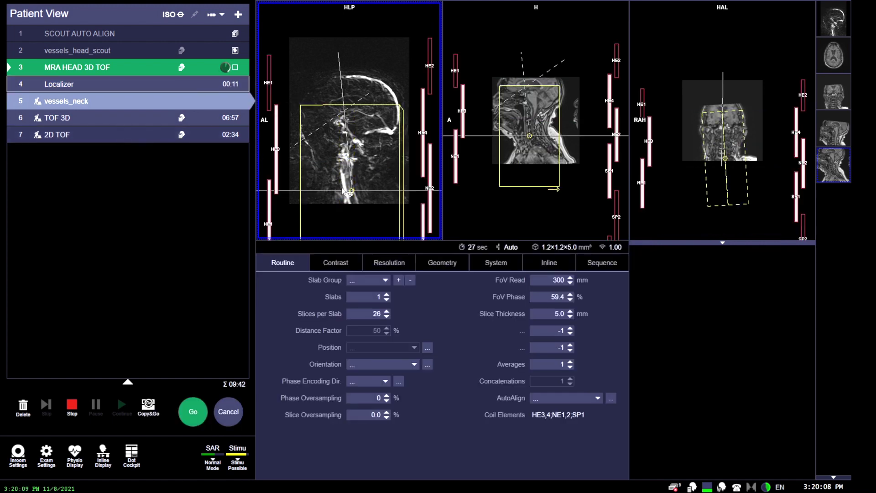
- Rotate the vessels_neck slab upright, lower it to R6.5 A0.4 F60.1, and queue it at 00:27
{"action": "left_click_drag", "start_coordinate": [728, 202], "coordinate": [726, 204]}
{"action": "left_click_drag", "start_coordinate": [725, 158], "coordinate": [724, 162]}
{"action": "left_click_drag", "start_coordinate": [530, 138], "coordinate": [529, 140]}
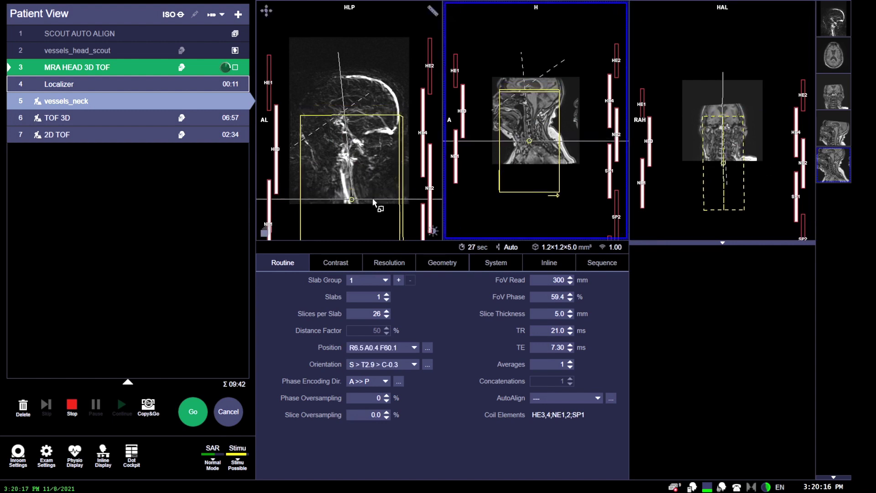
{"action": "left_click", "coordinate": [189, 410]}
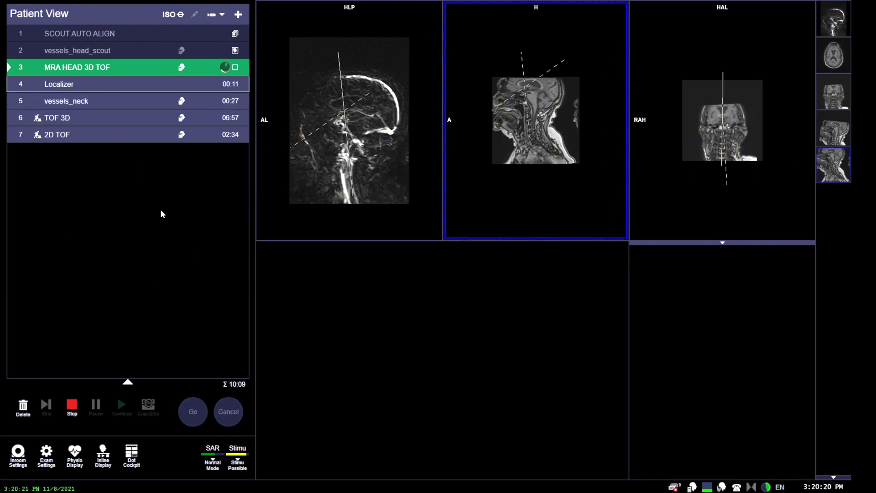
- Show the Step 3 MRA HEAD 3D TOF images inline until the axial circle-of-Willis MIP appears
{"action": "left_click", "coordinate": [104, 458]}
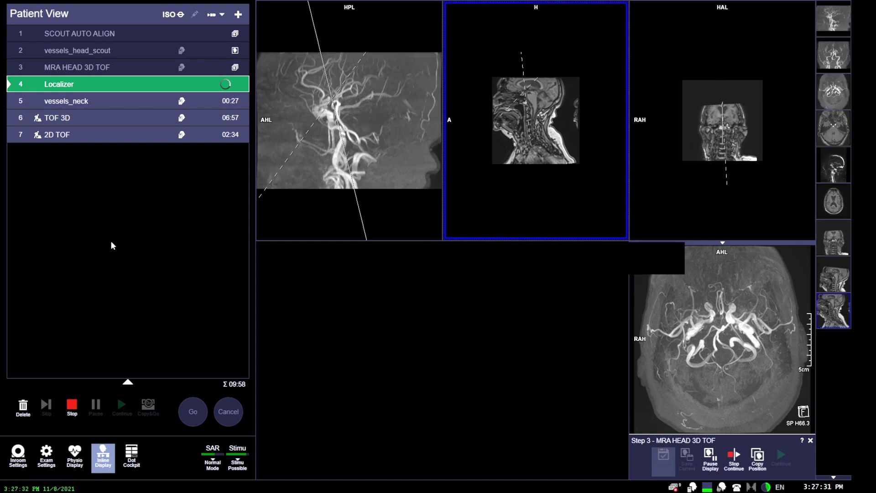
- In the top-left viewport load MRA series 8 (coronal MIP), try series 9, then return to 8
{"action": "left_click", "coordinate": [278, 190]}
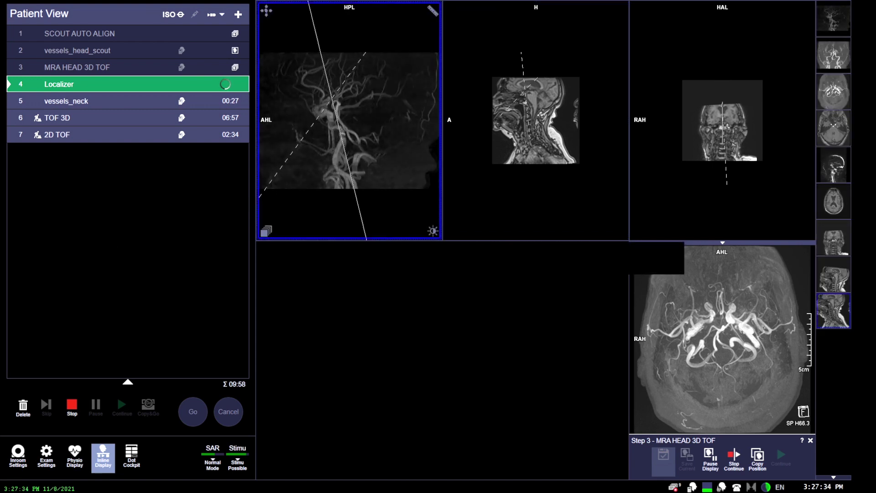
{"action": "left_click", "coordinate": [235, 67]}
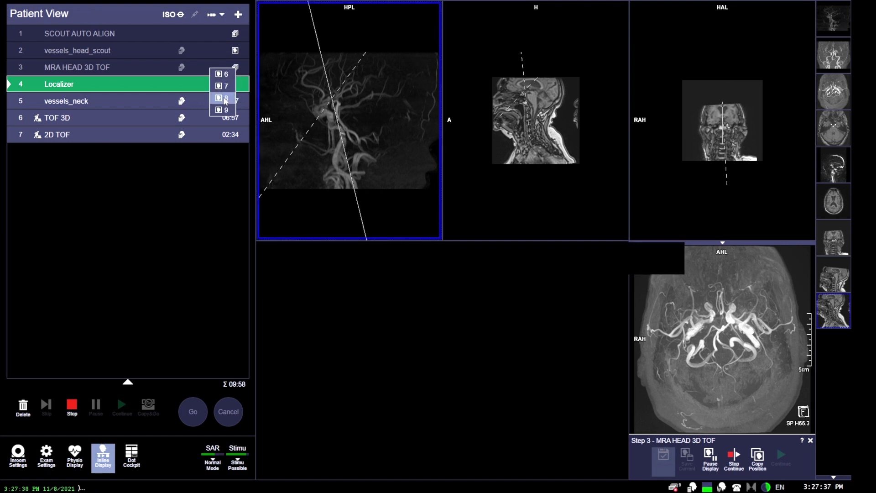
{"action": "left_click", "coordinate": [225, 99]}
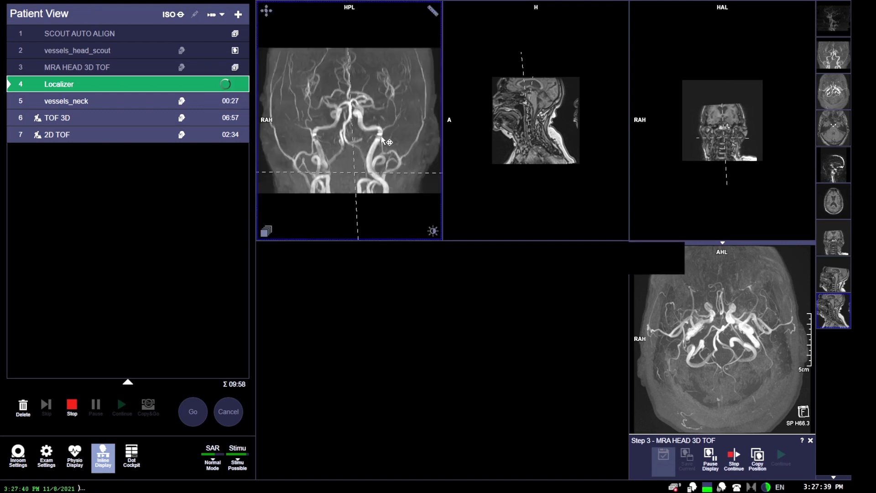
{"action": "left_click", "coordinate": [235, 68]}
{"action": "left_click", "coordinate": [224, 110]}
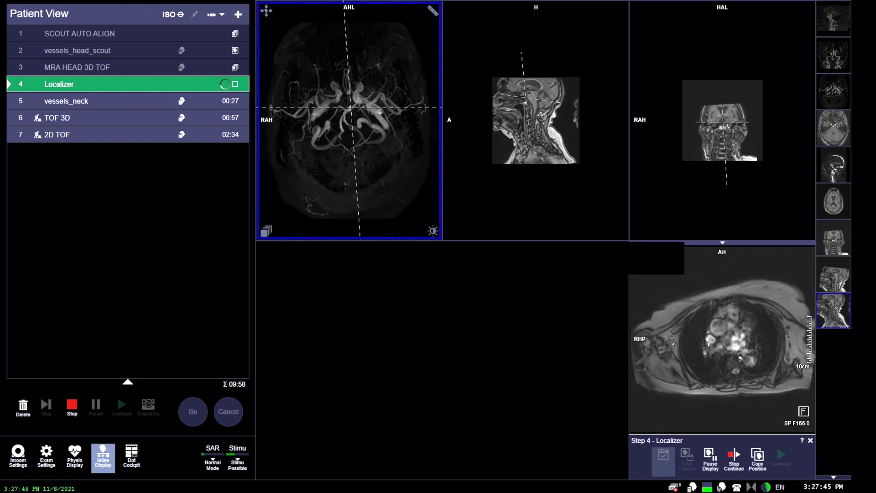
{"action": "left_click", "coordinate": [235, 67]}
{"action": "left_click", "coordinate": [223, 98]}
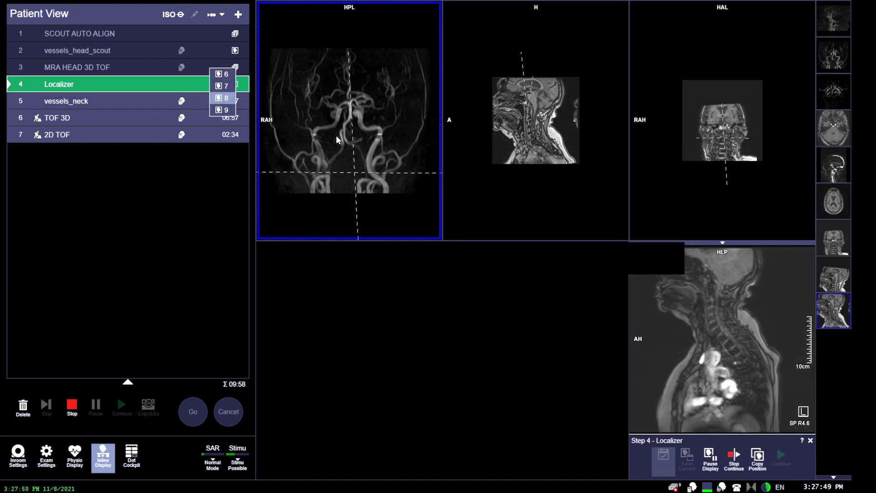